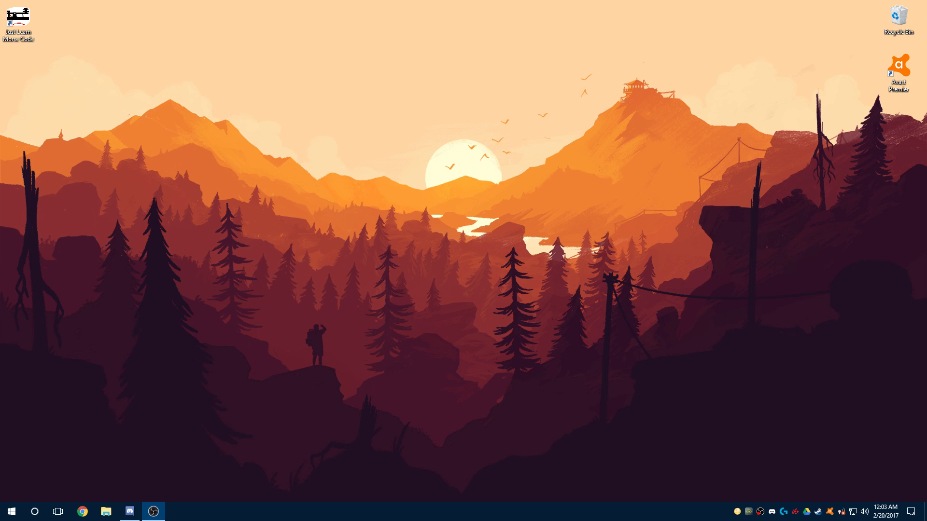
Open Radeon Settings, enlarge it to fill the screen and check for Radeon Software updates
left_click(795, 511)
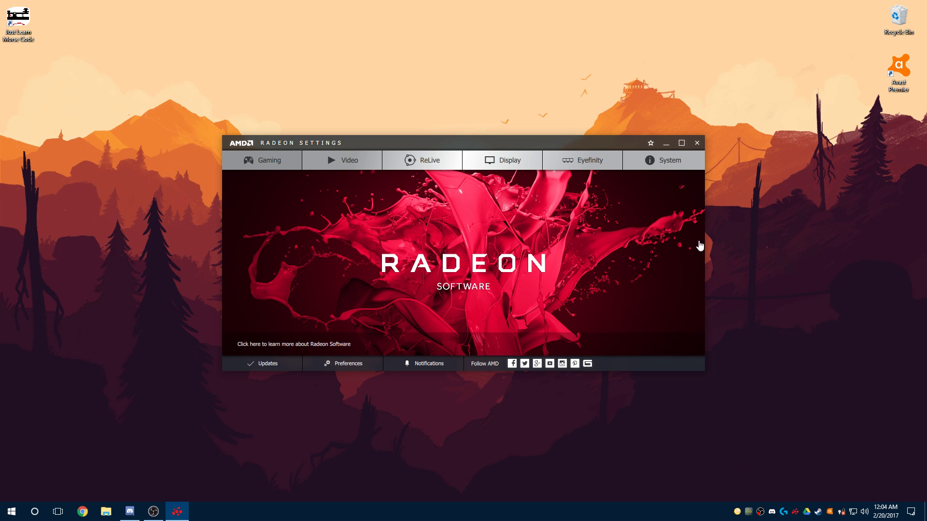
left_click(681, 143)
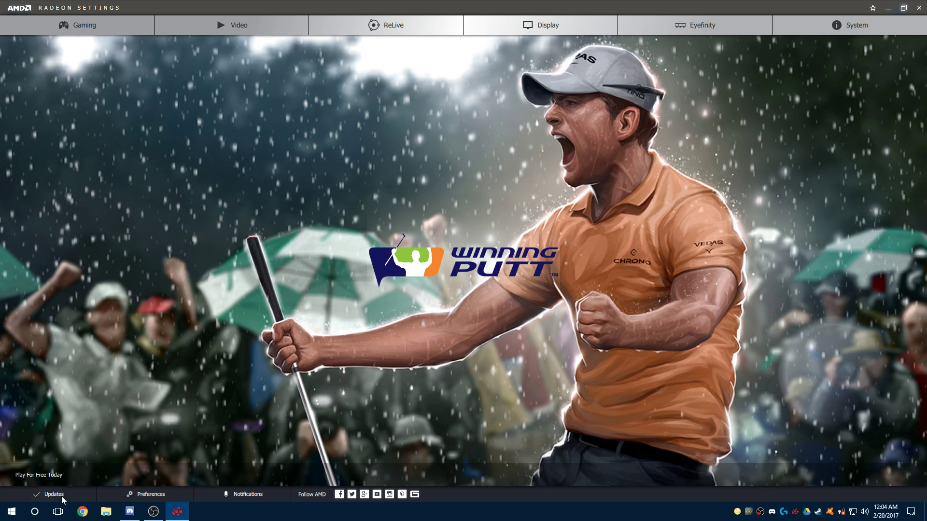
left_click(62, 497)
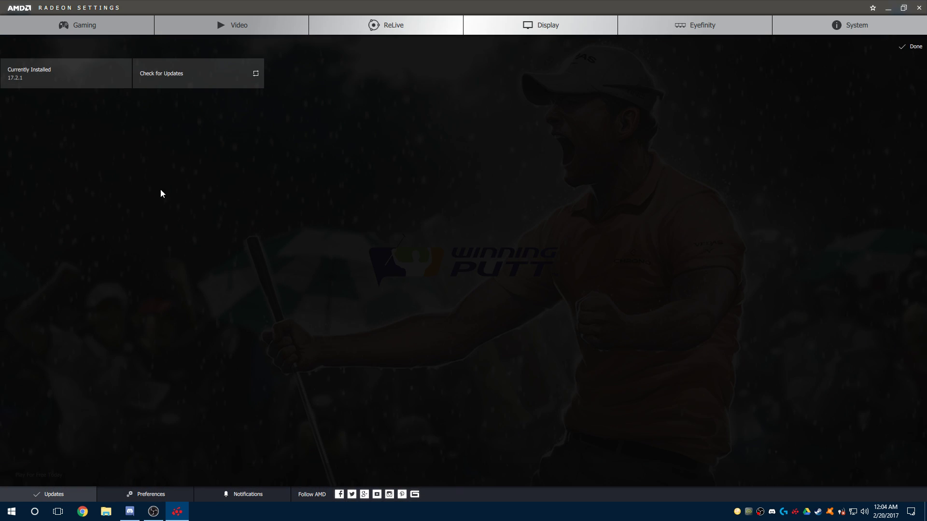
left_click(184, 85)
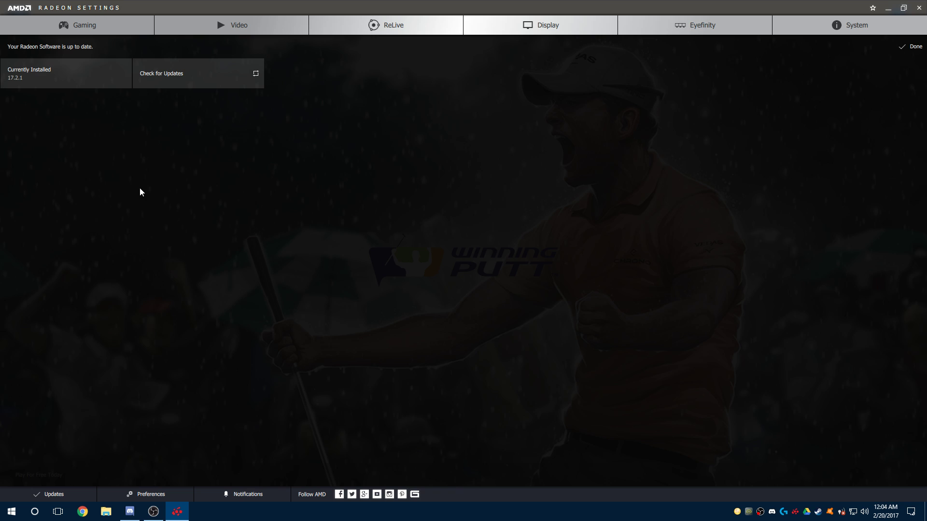
View the system overview, and in the ReLive settings turn ReLive off and on again
left_click(805, 25)
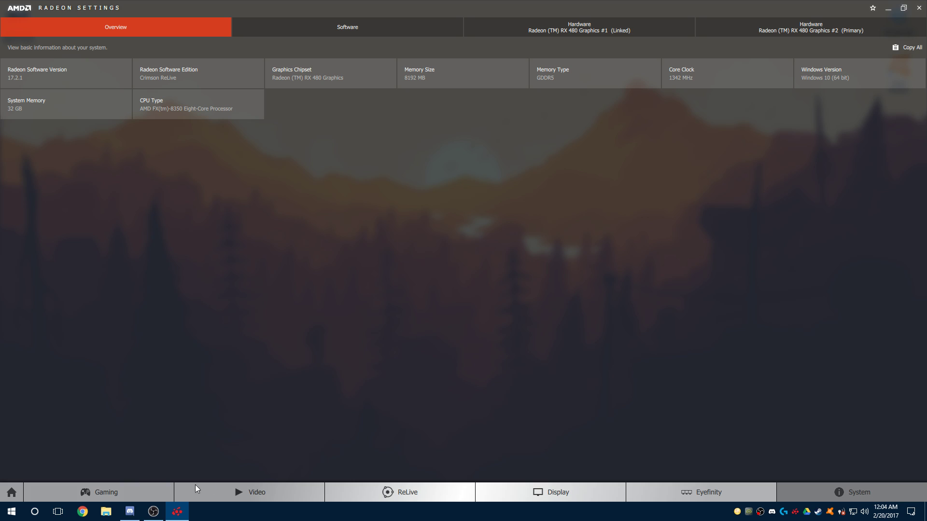
left_click(400, 486)
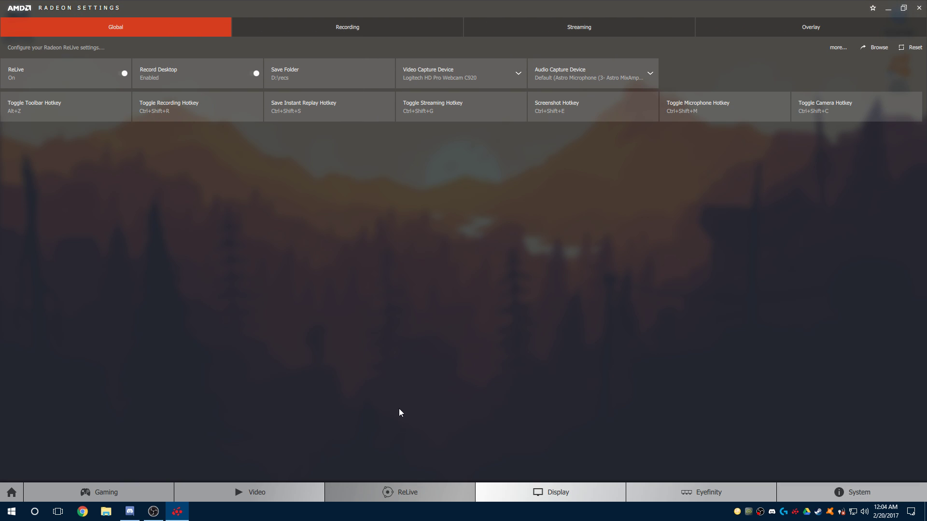
left_click(112, 83)
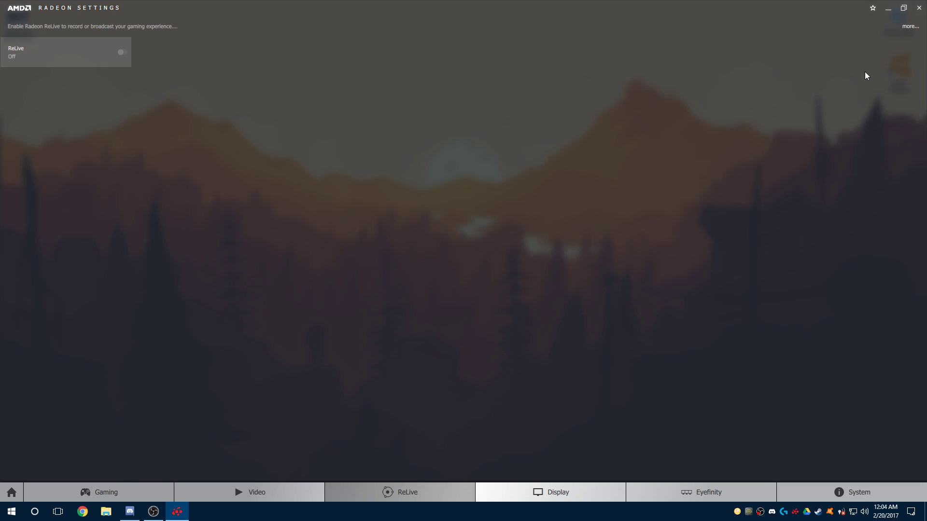
left_click(123, 50)
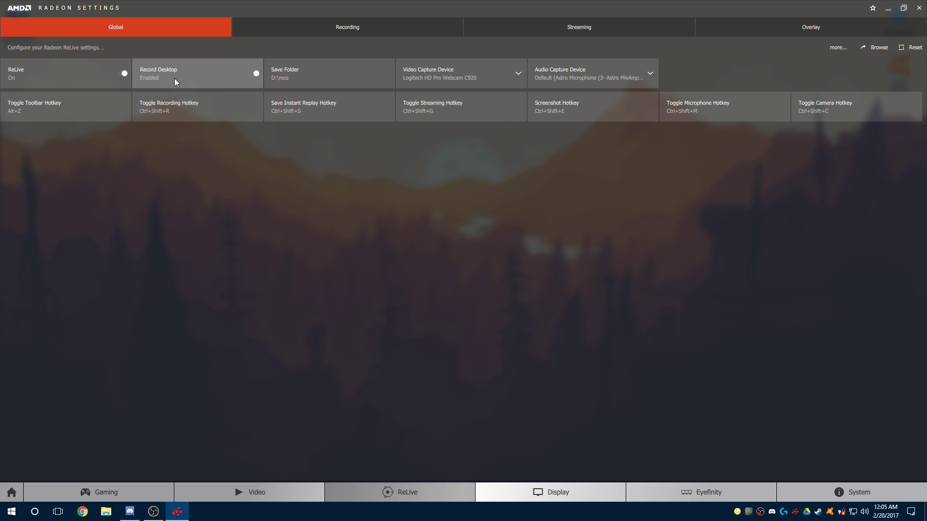
Set the ReLive save folder to the recs folder on Recording Drive (D:)
left_click(319, 80)
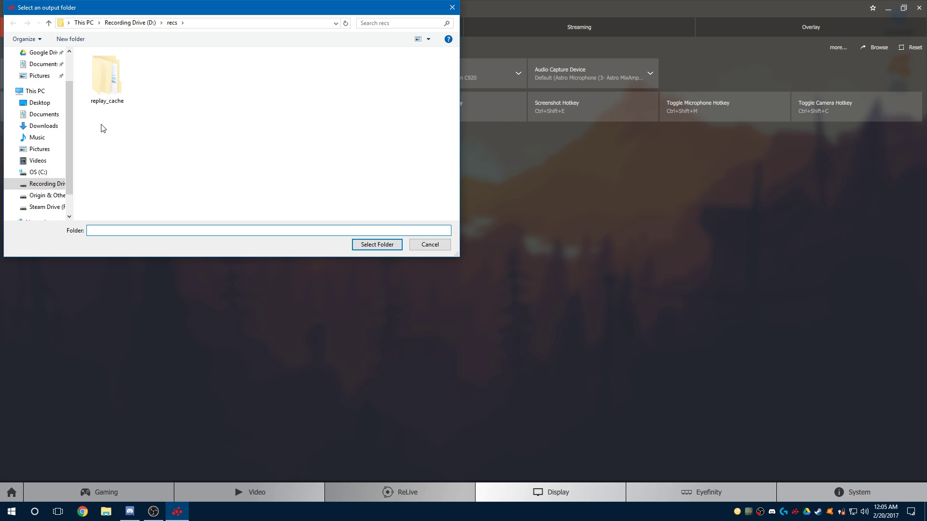
left_click(60, 184)
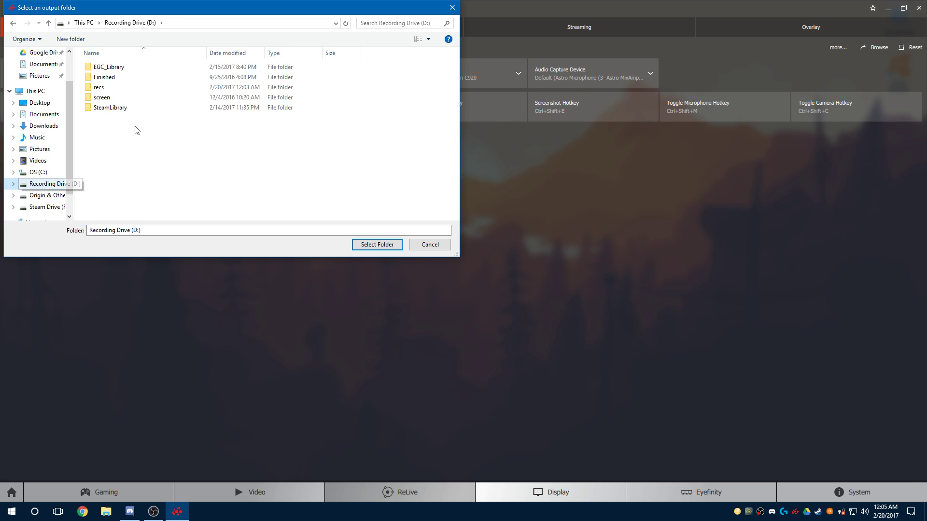
double_click(147, 89)
left_click(367, 243)
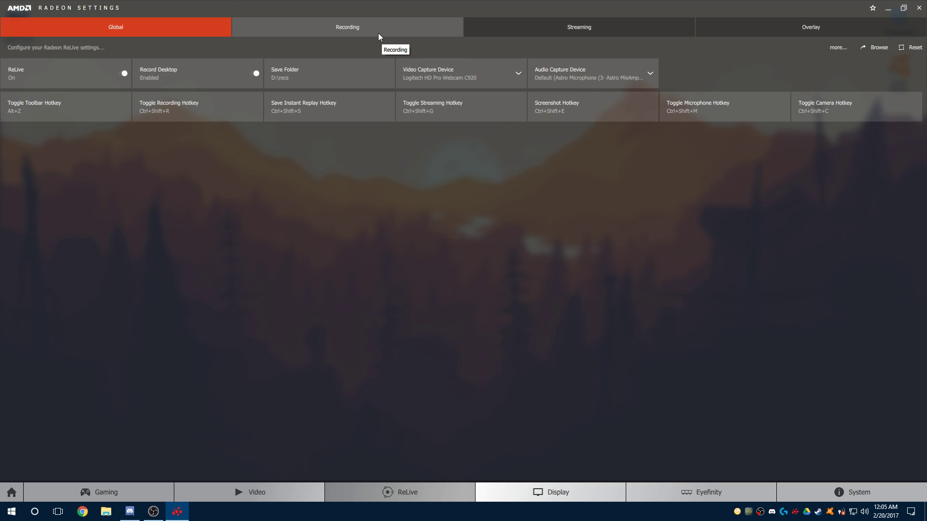
Choose Astro Microphone (3- Astro MixAmp Pro Voice) as audio capture device and Logitech HD Pro Webcam C920 as video capture device
left_click(589, 78)
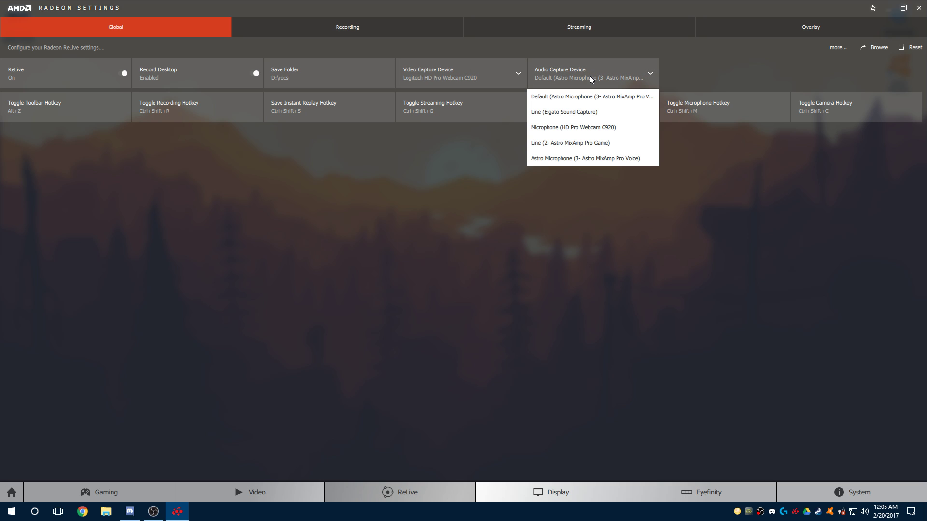
left_click(588, 98)
left_click(589, 77)
left_click(558, 159)
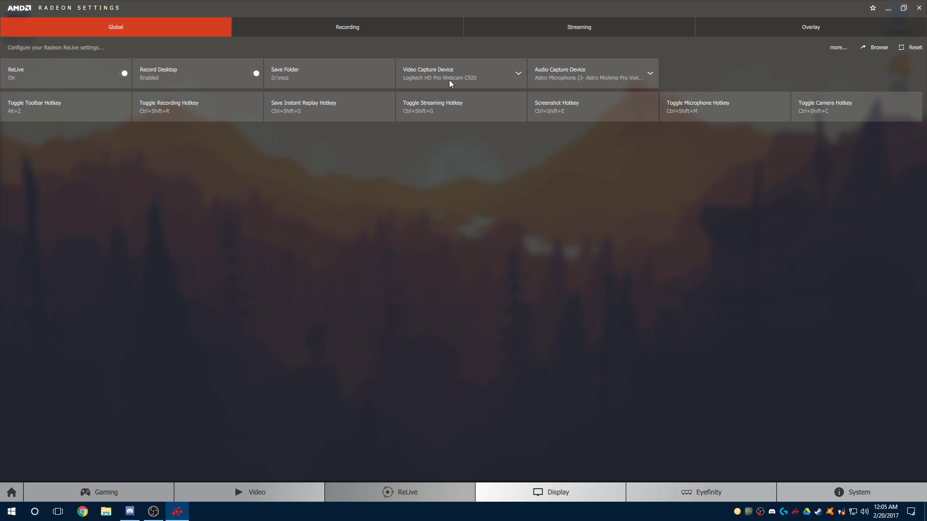
left_click(459, 73)
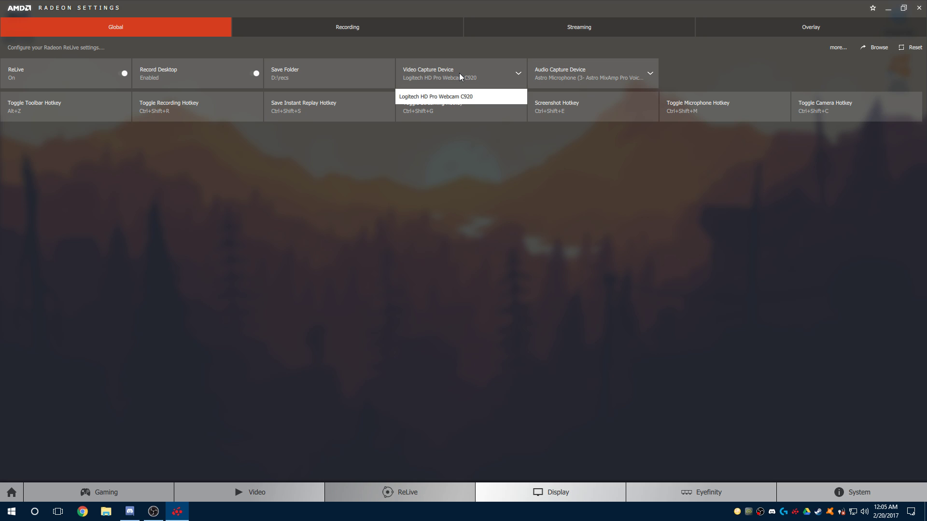
left_click(458, 99)
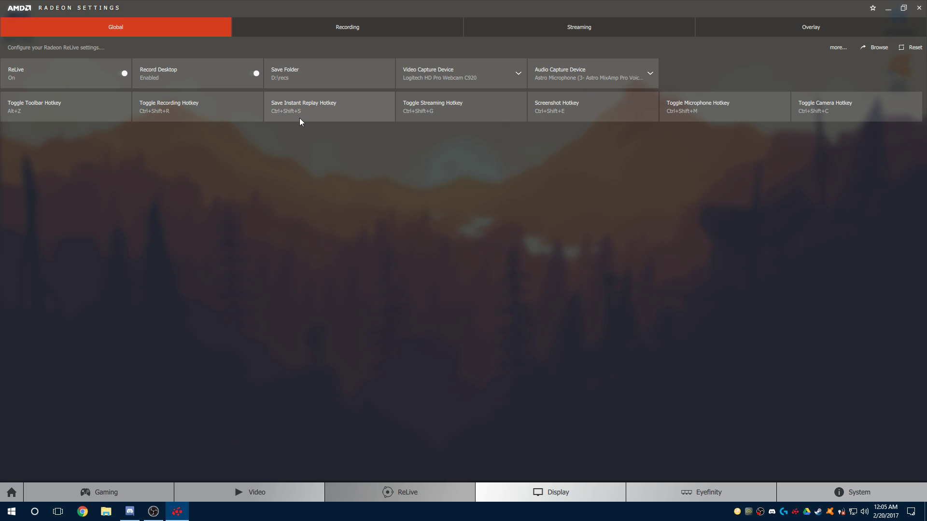
Configure the recording settings from the High profile, with a 50 Mbps bitrate and 1080 resolution
left_click(297, 26)
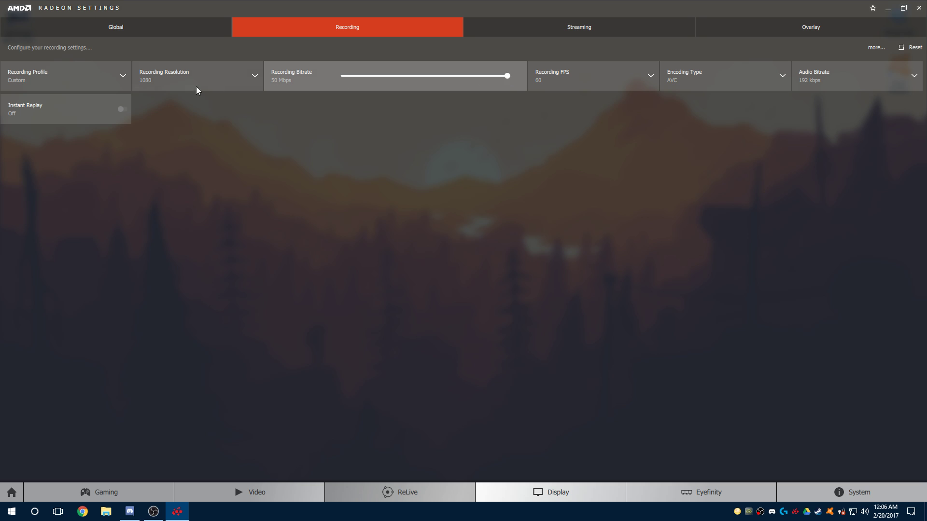
left_click(109, 83)
left_click(88, 134)
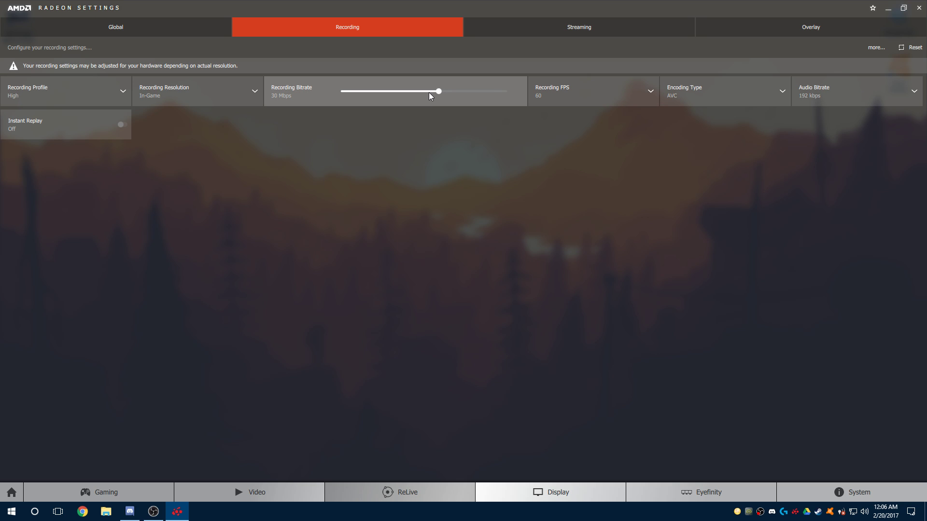
left_click_drag(439, 92, 550, 99)
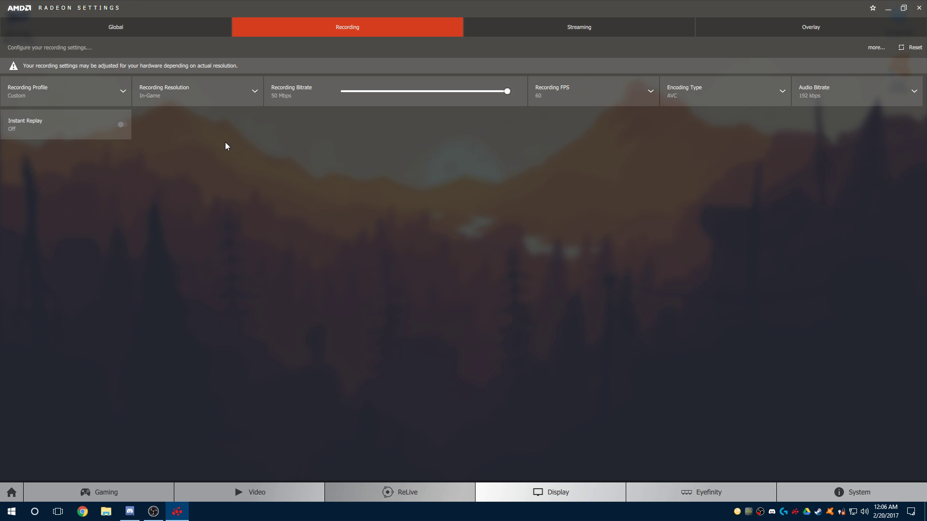
left_click(224, 91)
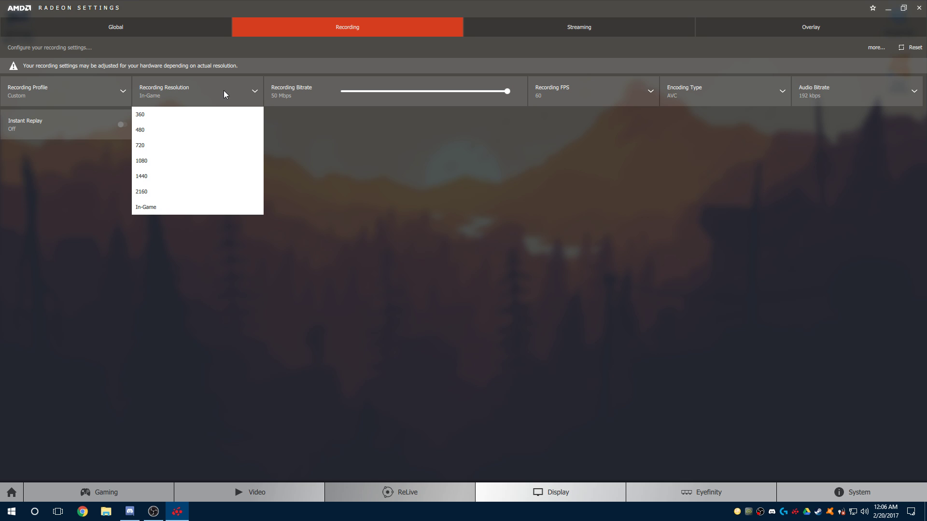
left_click(192, 166)
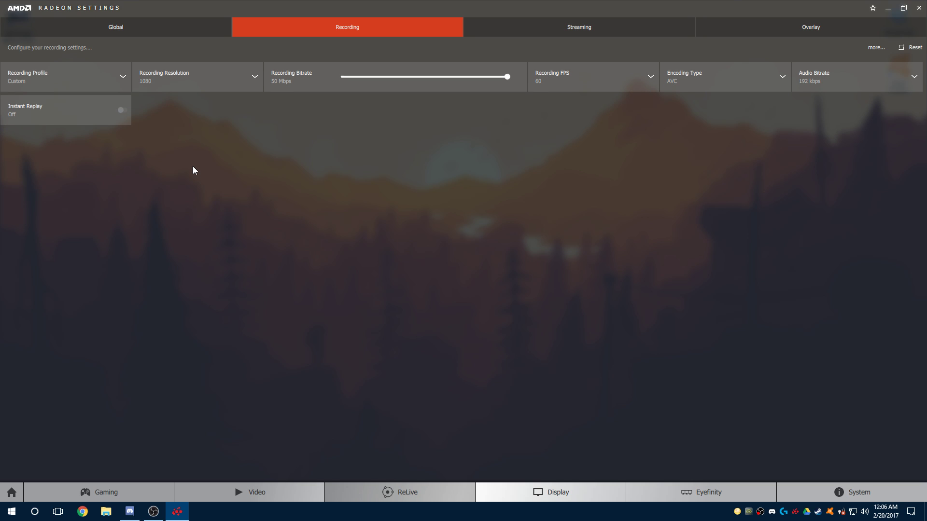
Try a recording resolution of 2160 and set it back to 1080
left_click(178, 68)
left_click(179, 176)
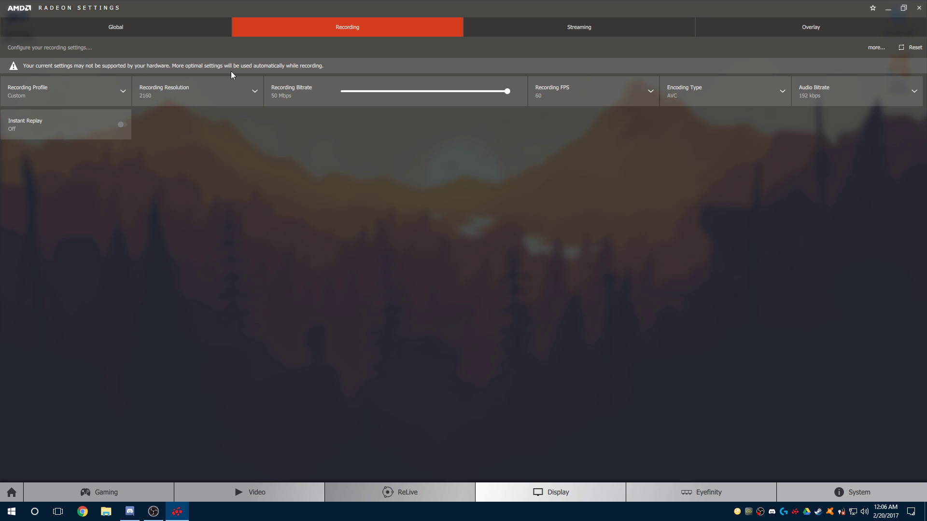
left_click(248, 91)
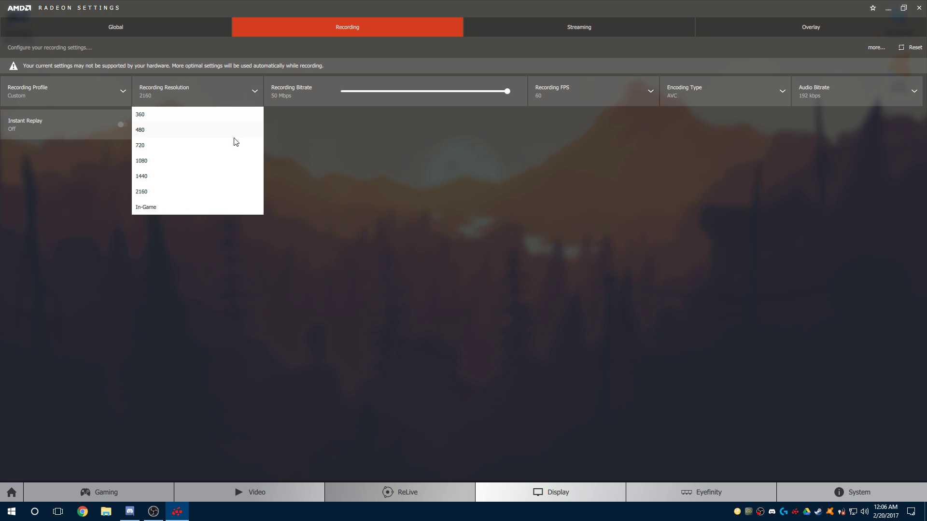
left_click(221, 161)
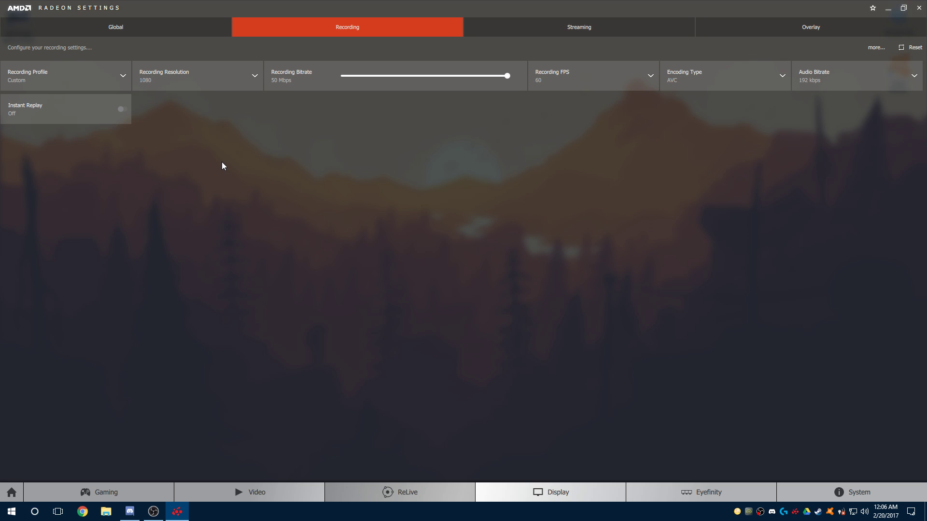
Review the available options for recording FPS, encoding type and audio bitrate without changing them
left_click(615, 84)
left_click(616, 87)
left_click(731, 82)
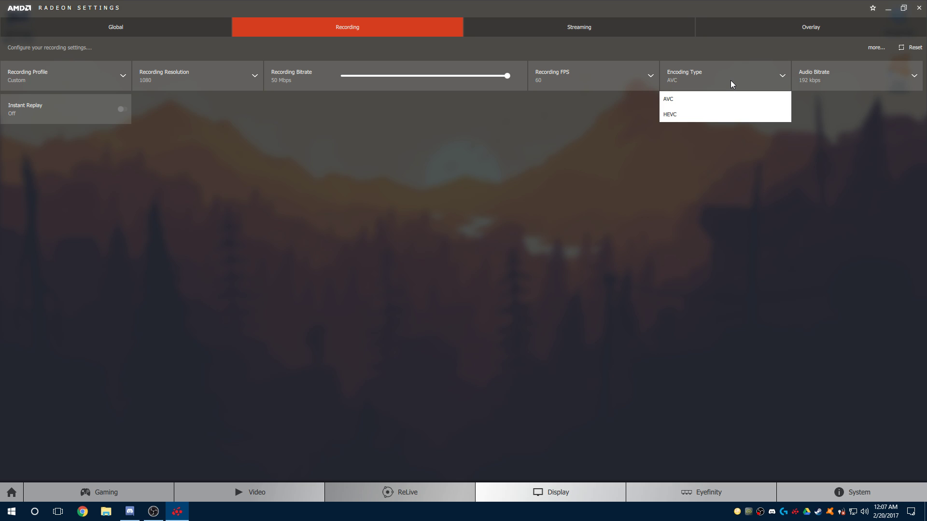
left_click(820, 80)
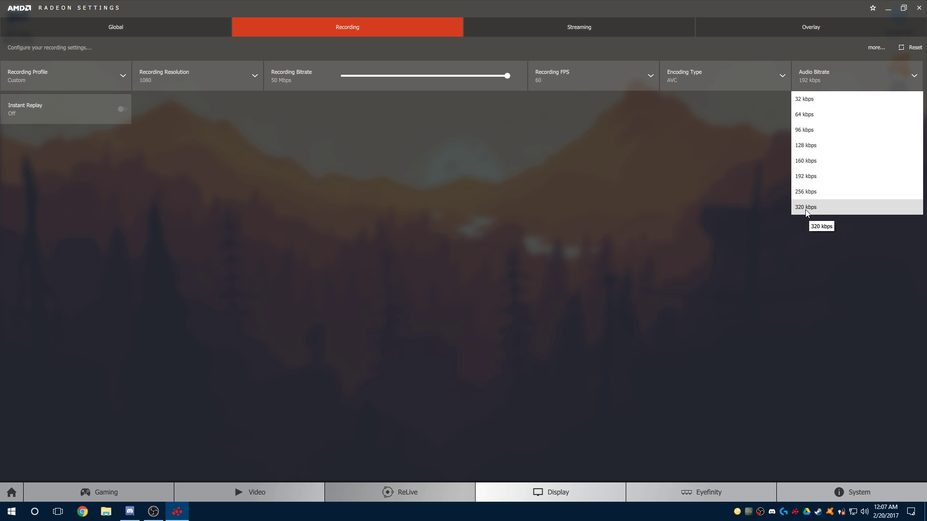
left_click(616, 203)
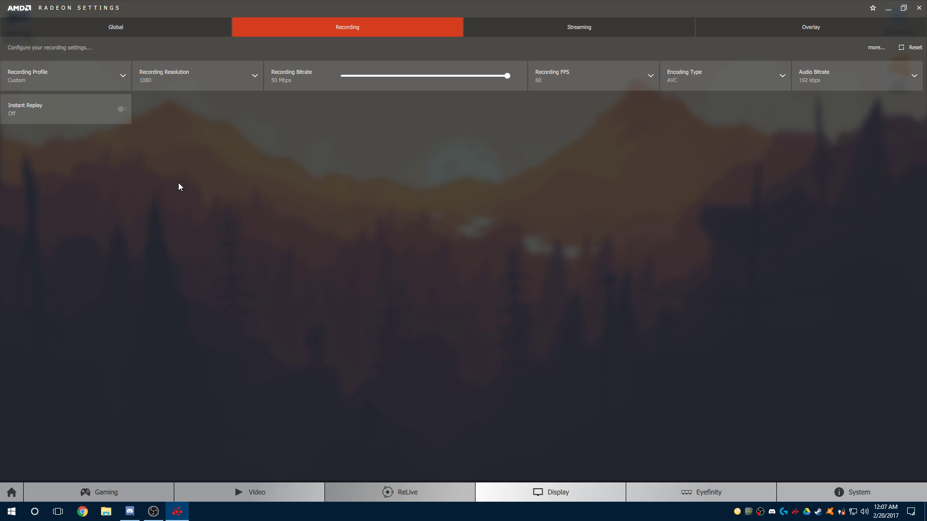
Turn Instant Replay on to view its duration and size settings, and turn it back off
left_click(60, 110)
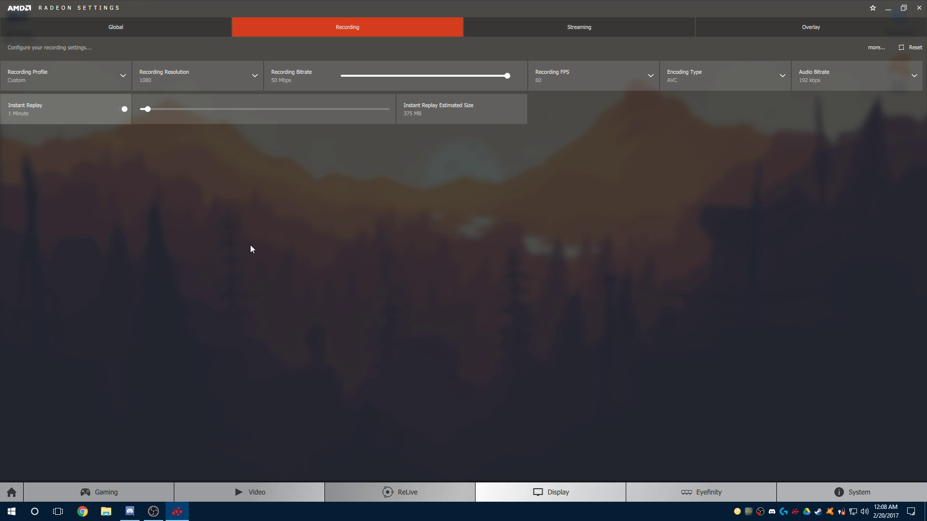
left_click(101, 125)
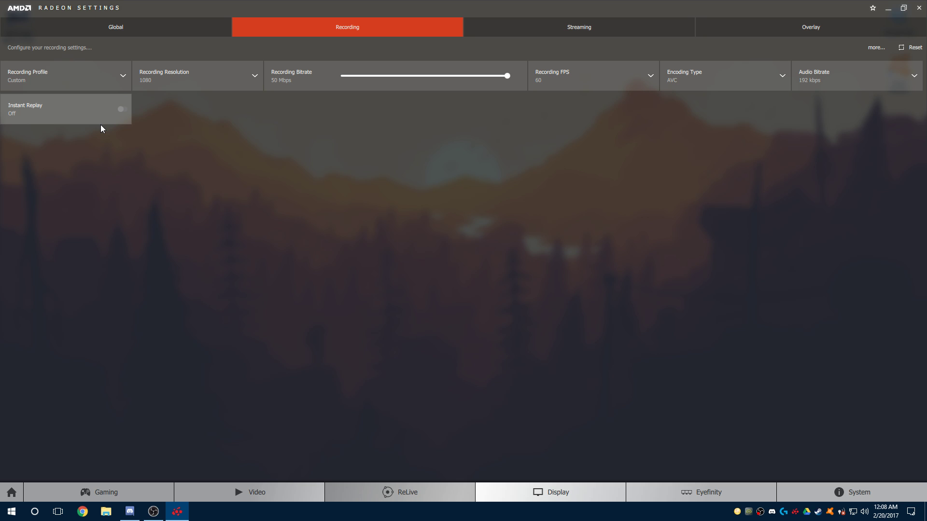
Enable Custom Stream in the streaming settings and open its connection key for entry
left_click(529, 30)
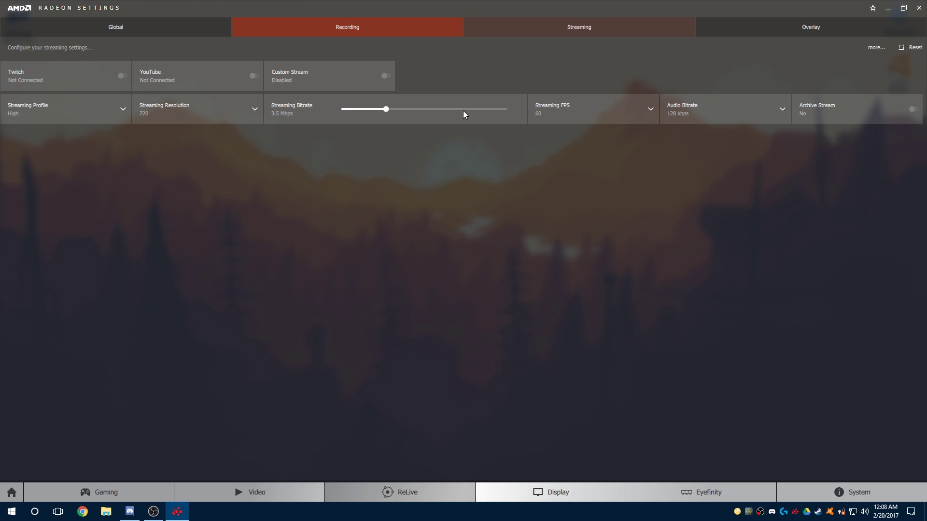
left_click(315, 79)
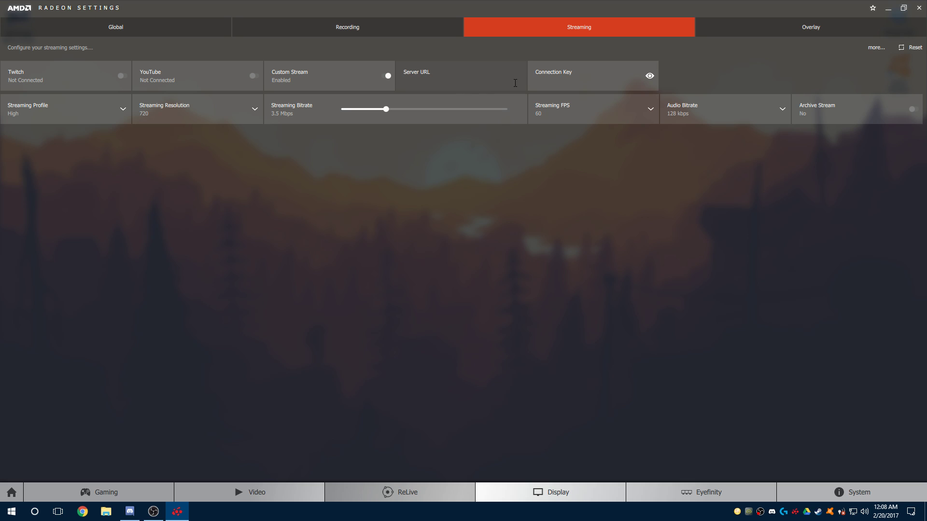
left_click(544, 82)
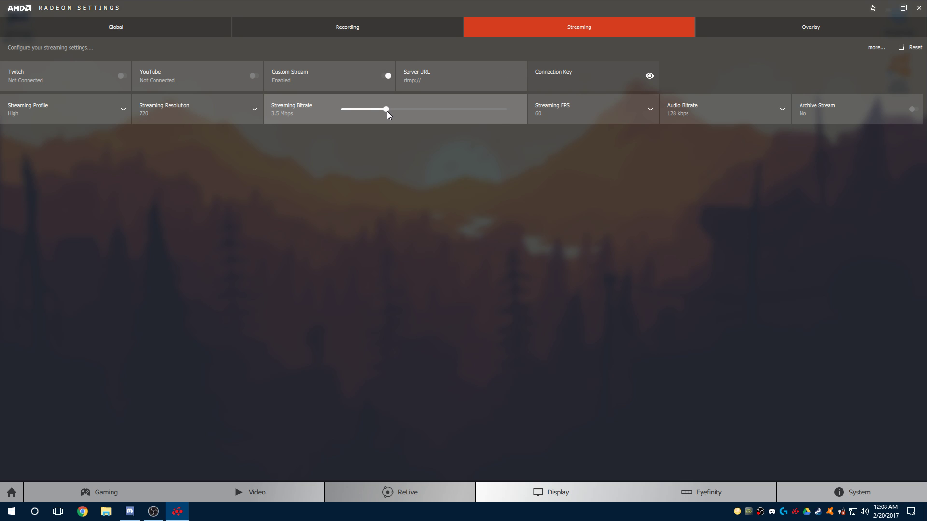
Set the streaming bitrate to 7.8 Mbps and the streaming resolution to 1080
left_click_drag(418, 113, 454, 107)
left_click(233, 99)
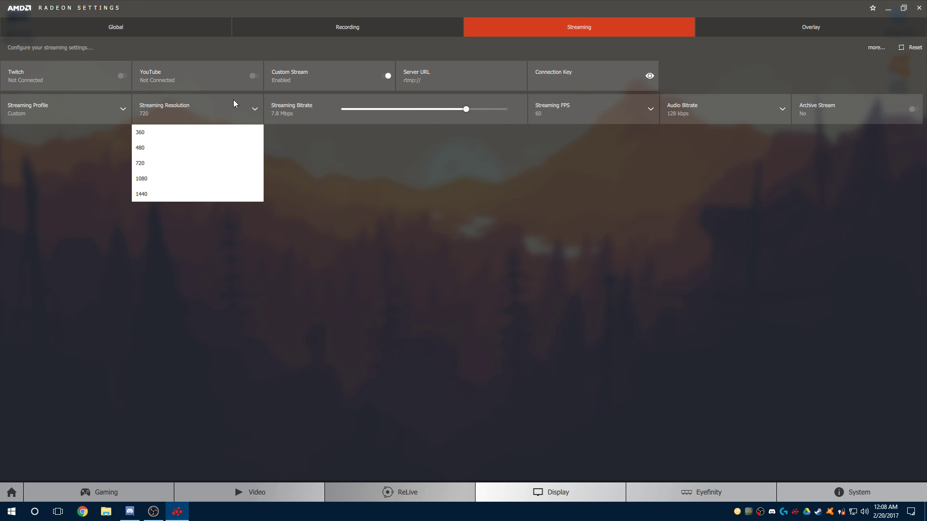
left_click(203, 178)
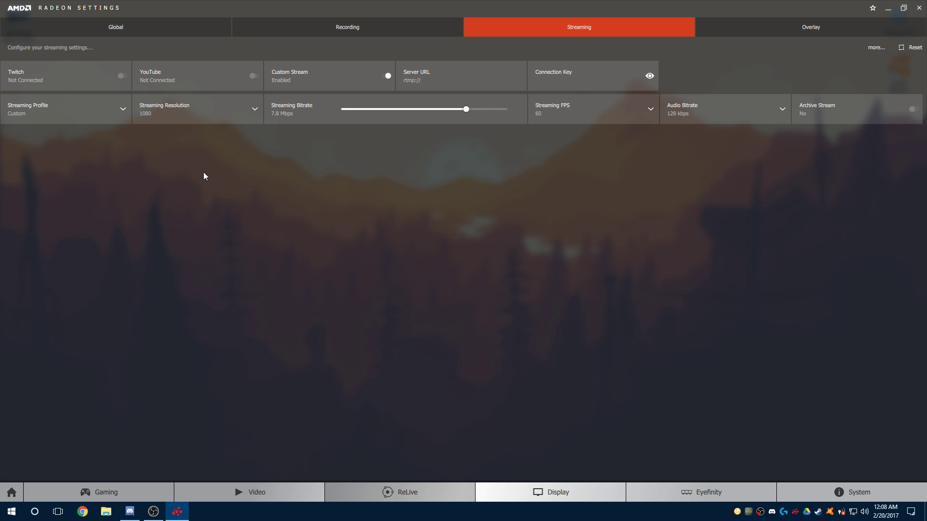
Apply the Ultra streaming profile, reapplying it after trying a streaming bitrate of 8 Mbps
left_click(103, 114)
left_click(84, 186)
left_click_drag(430, 111, 470, 112)
left_click(72, 109)
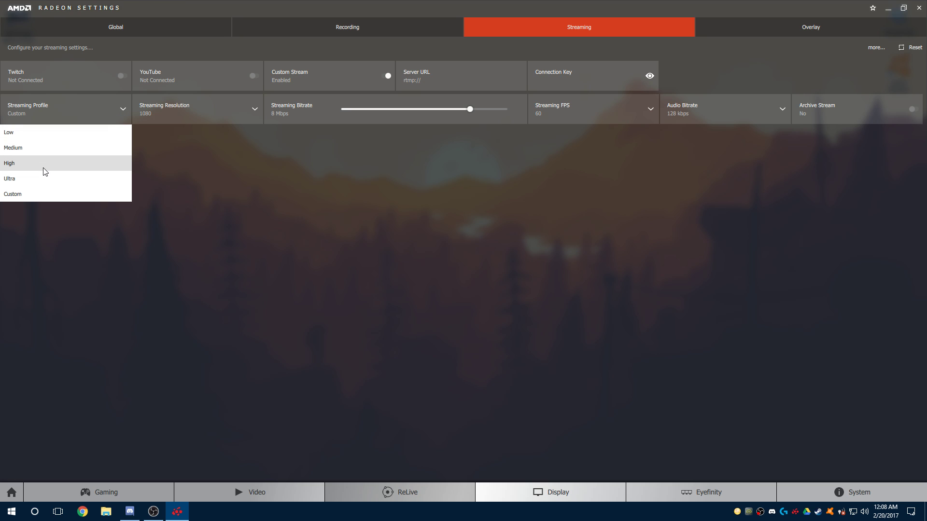
left_click(44, 180)
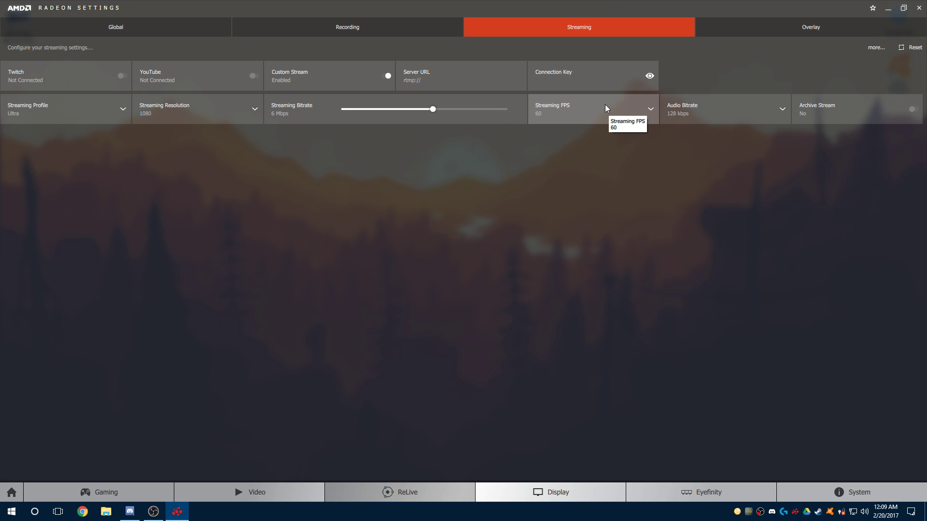
Set the streaming audio bitrate to 192 kbps, and switch Archive Stream on and back off
left_click(682, 112)
left_click(682, 113)
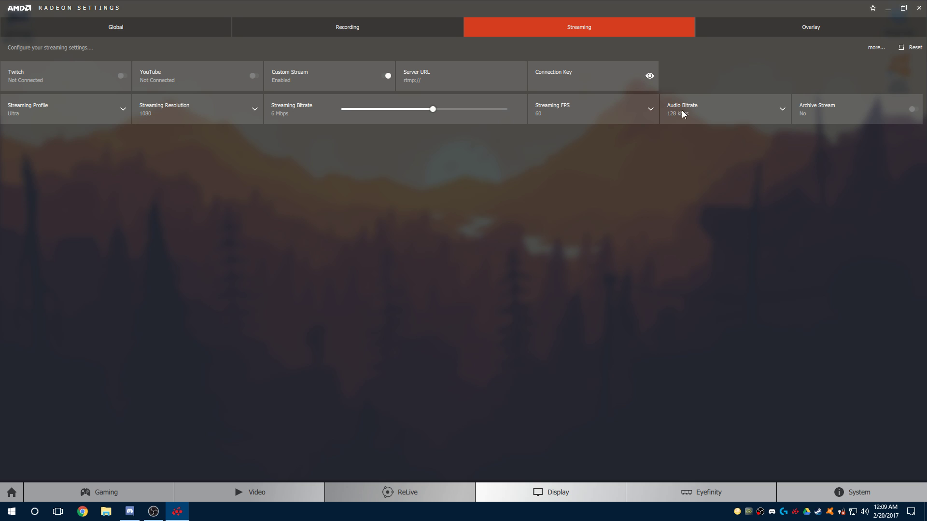
left_click(705, 110)
left_click(675, 209)
left_click(827, 119)
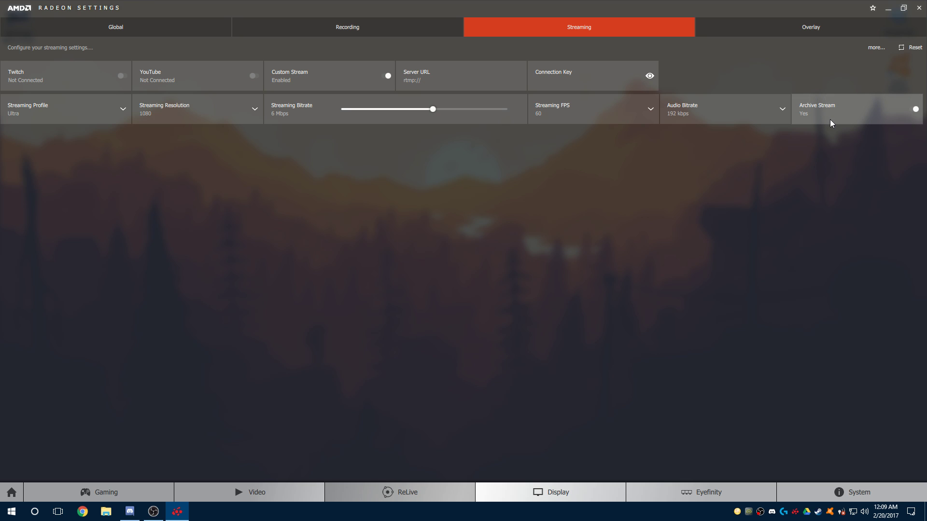
left_click(830, 119)
Turn Show System Info on in the overlay settings to view its location option, and turn it back off
left_click(804, 33)
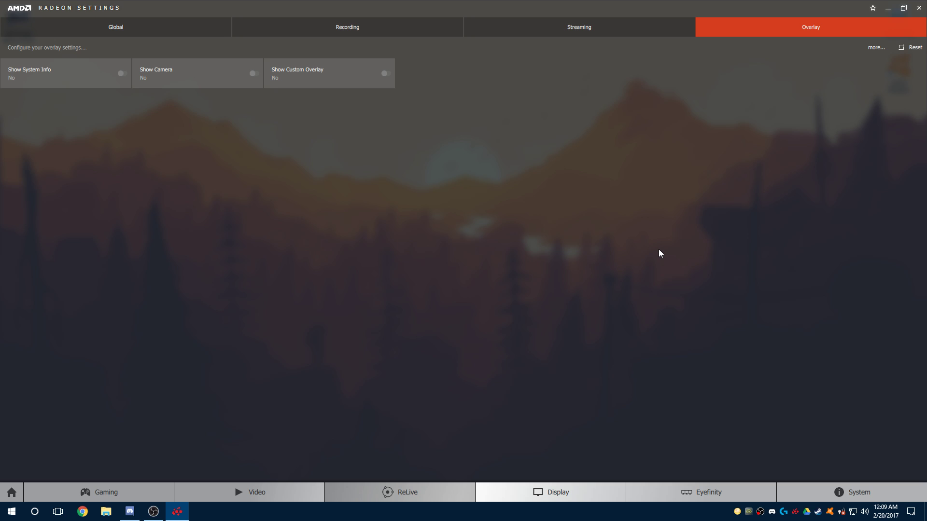
left_click(113, 82)
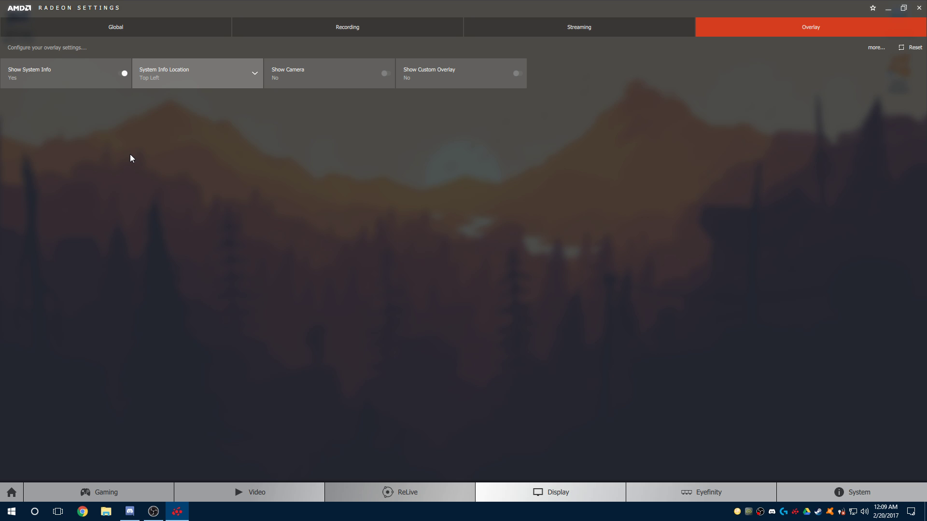
left_click(70, 85)
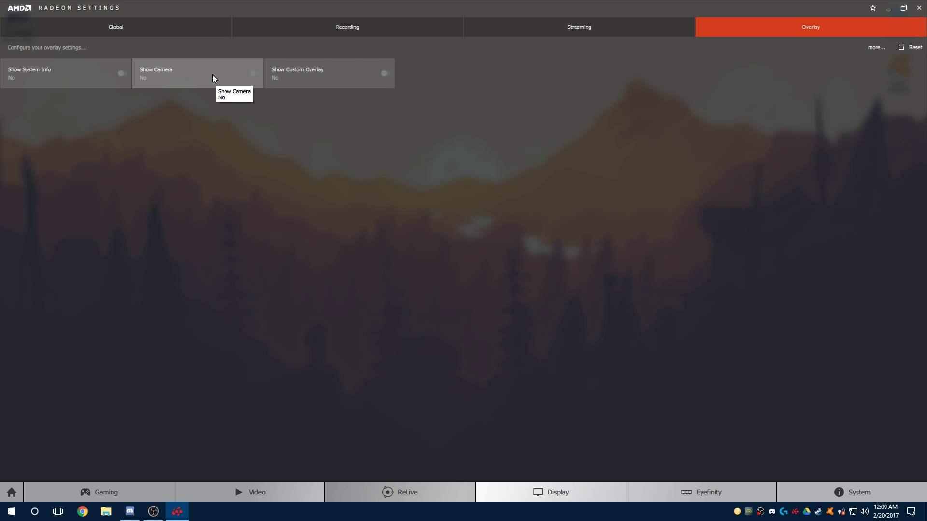
Turn Show Camera and Show Custom Overlay on one after the other to view their options, turning each back off
left_click(213, 75)
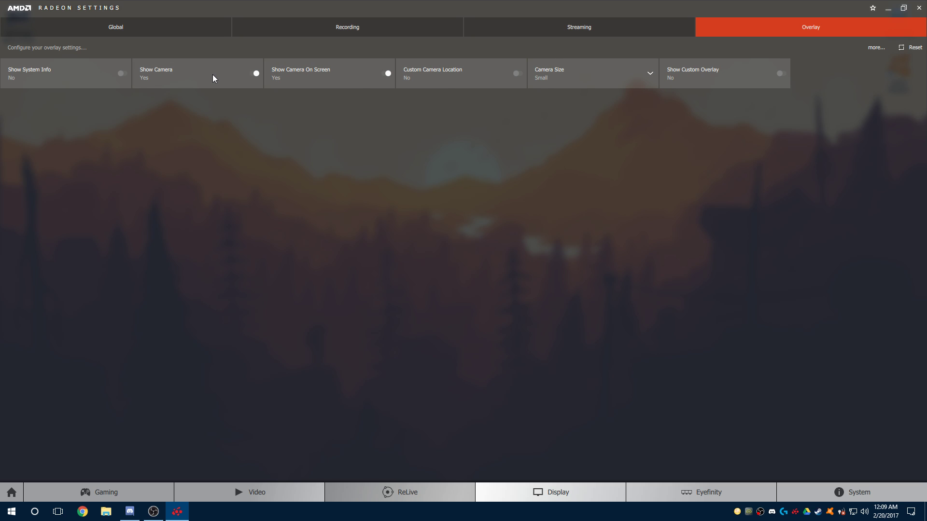
left_click(212, 75)
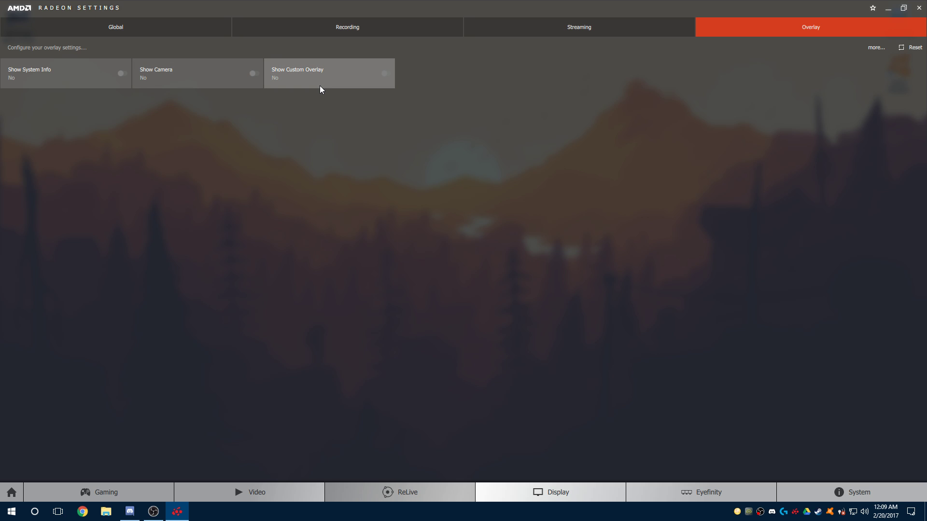
left_click(320, 87)
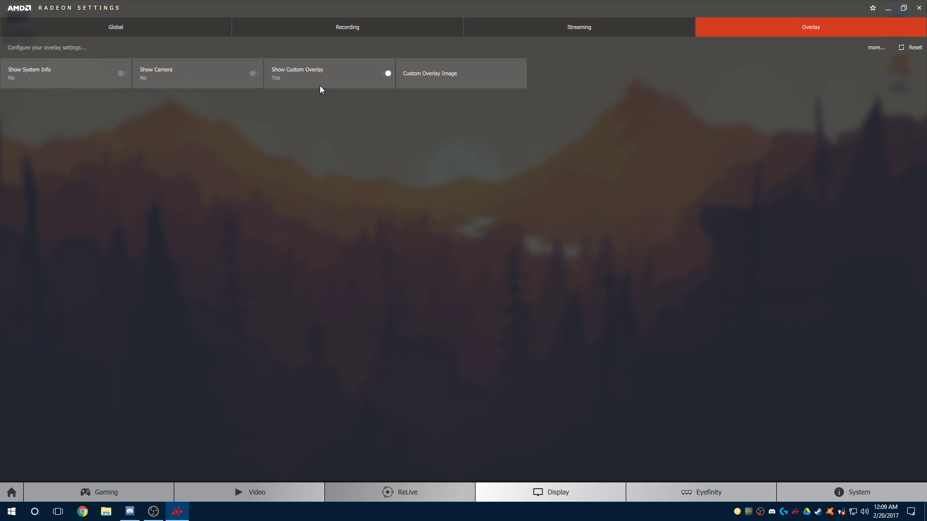
left_click(381, 69)
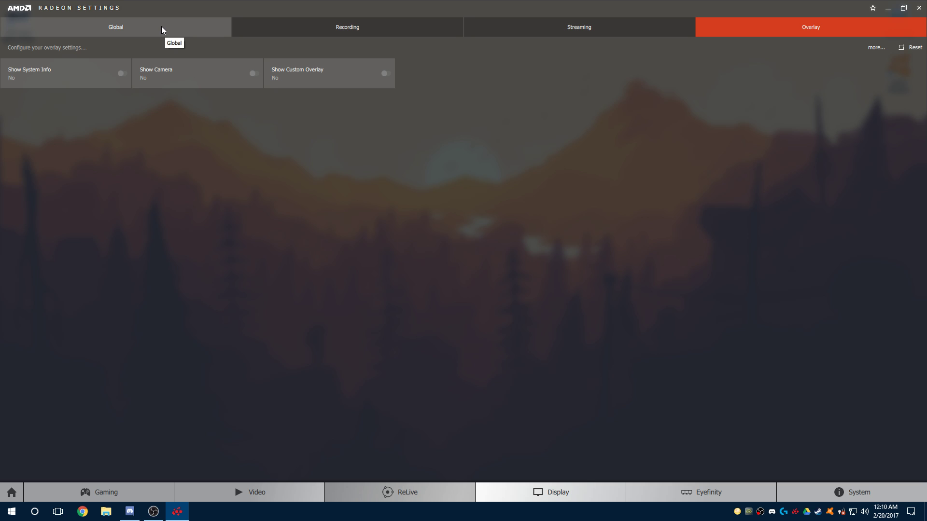
Switch to Chrome, look over the bookmarked Strexm Features page for stream overlays, and return to Radeon Settings
left_click(83, 511)
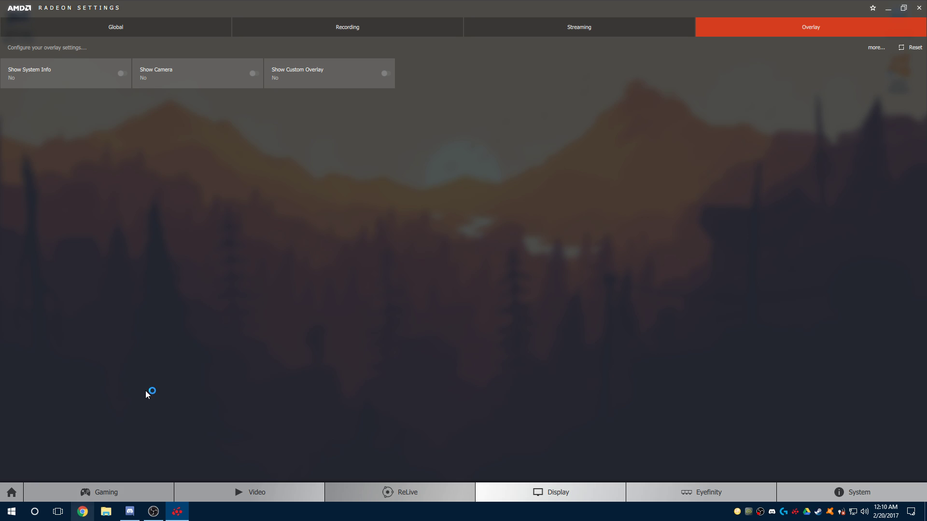
left_click(44, 36)
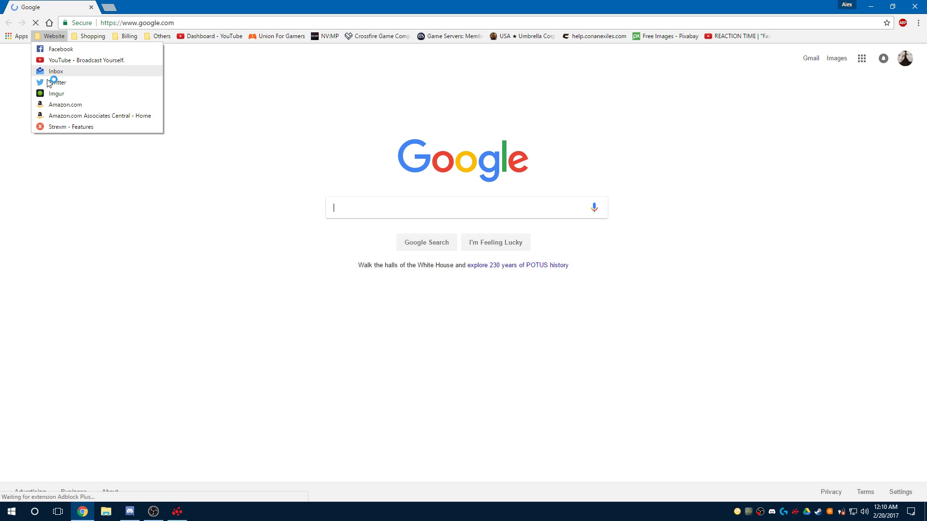
left_click(60, 127)
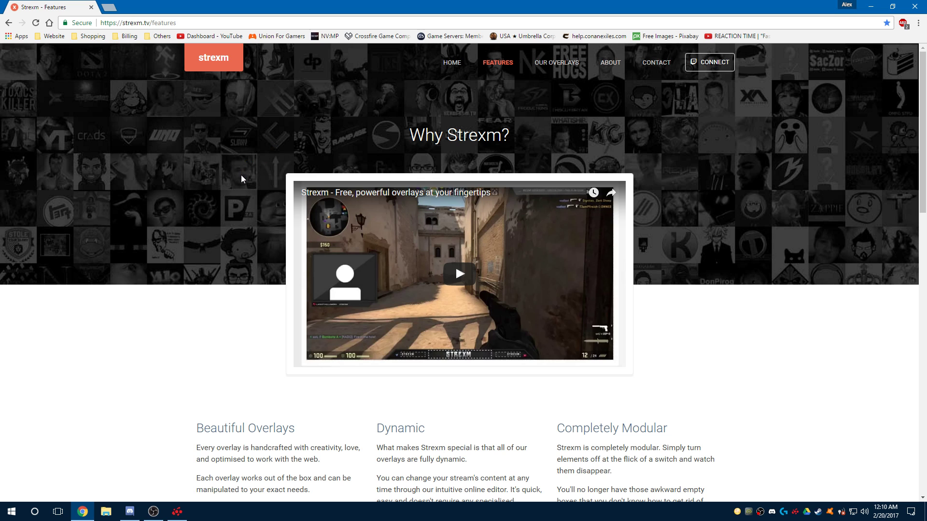
scroll(240, 229, "down", 6)
scroll(239, 229, "up", 6)
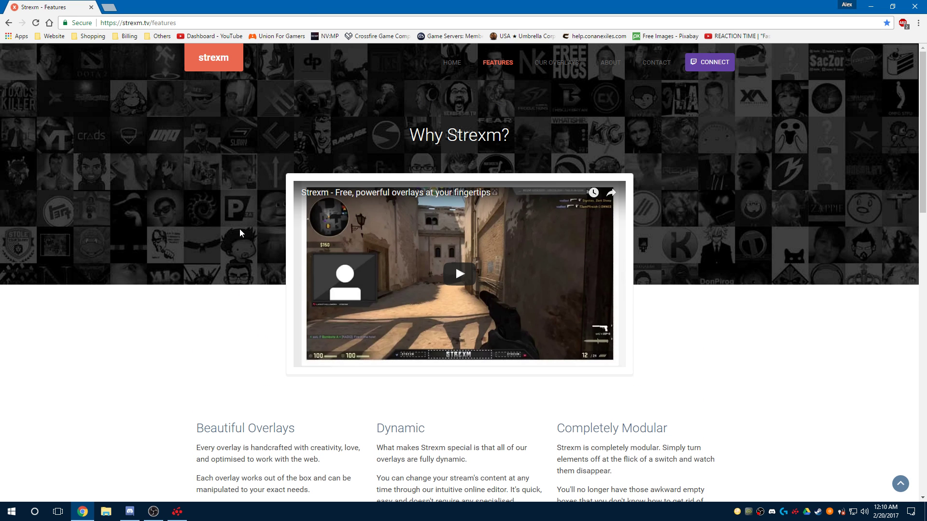
key("alt+Tab")
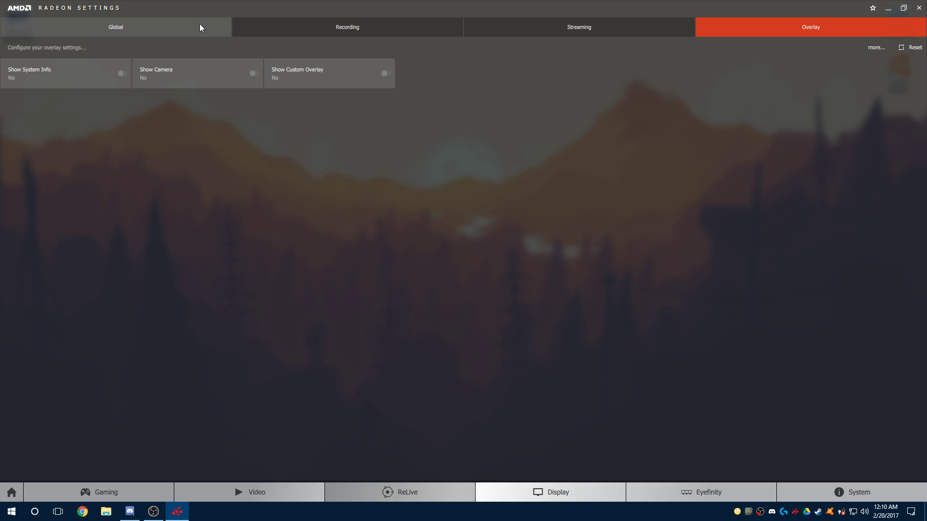
View the ReLive global settings and the gaming profiles in a smaller window, and close Radeon Settings
left_click(117, 35)
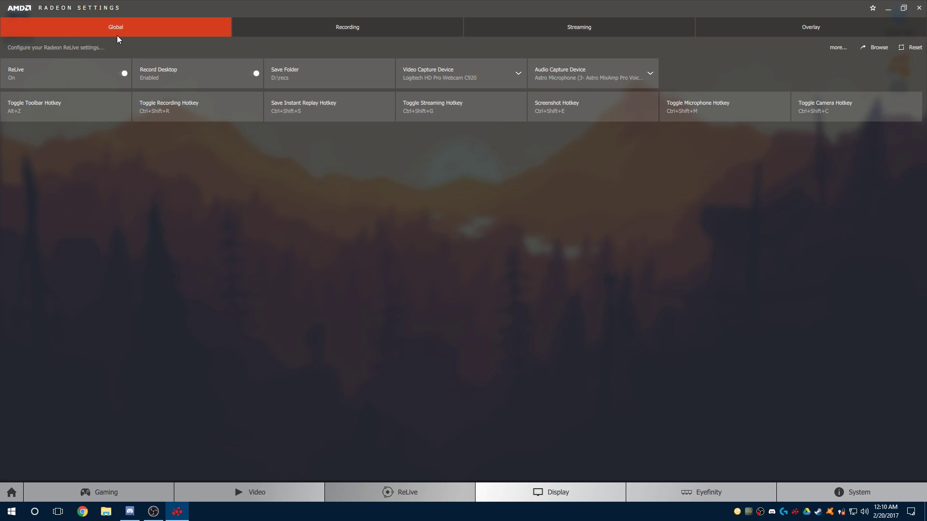
double_click(403, 5)
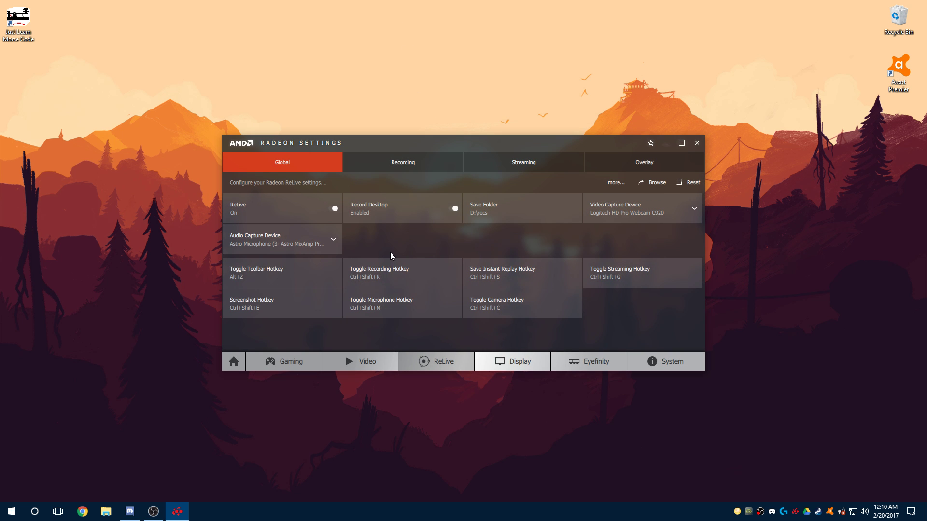
left_click(321, 369)
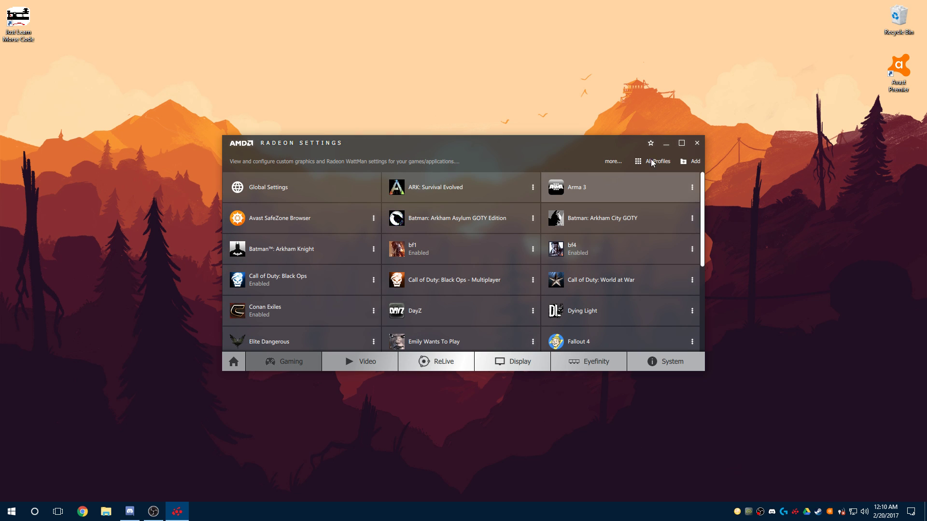
left_click(697, 143)
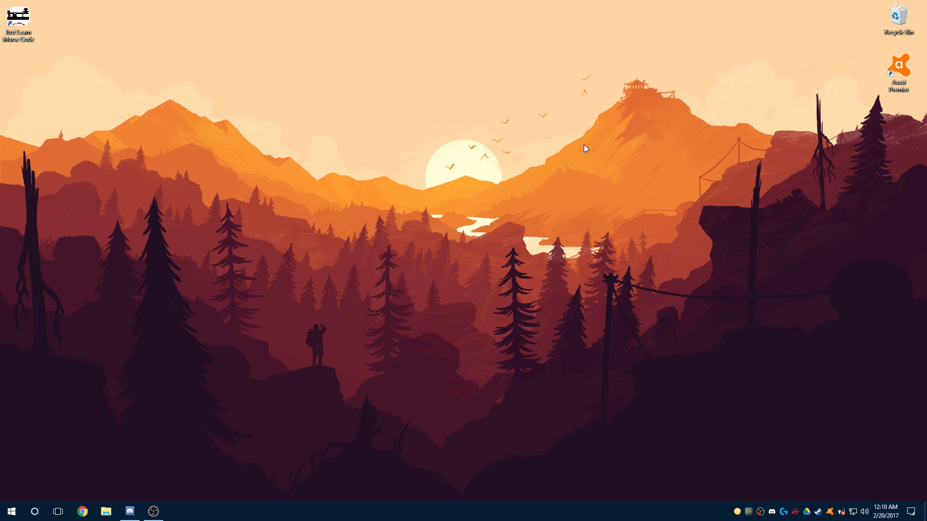
Bring up the ReLive toolbar over the desktop, open its settings and turn desktop recording off
key("super+g")
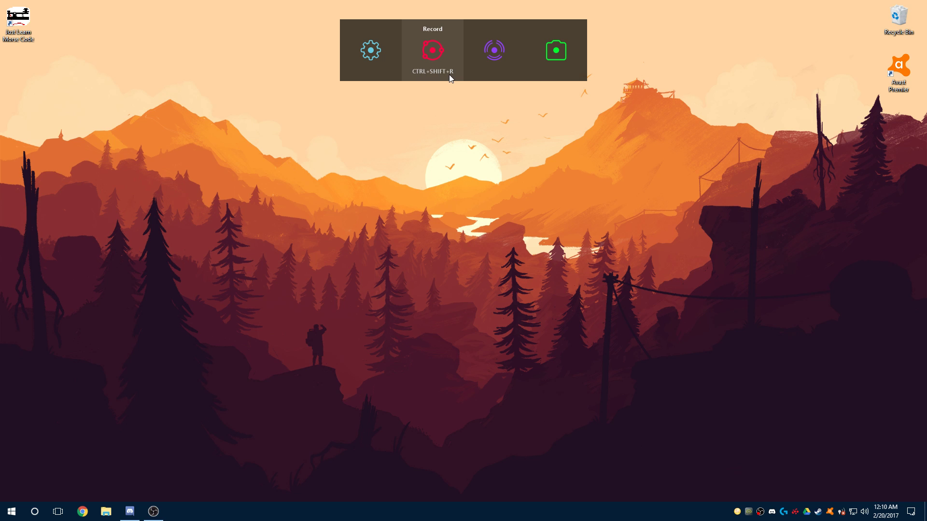
left_click(378, 62)
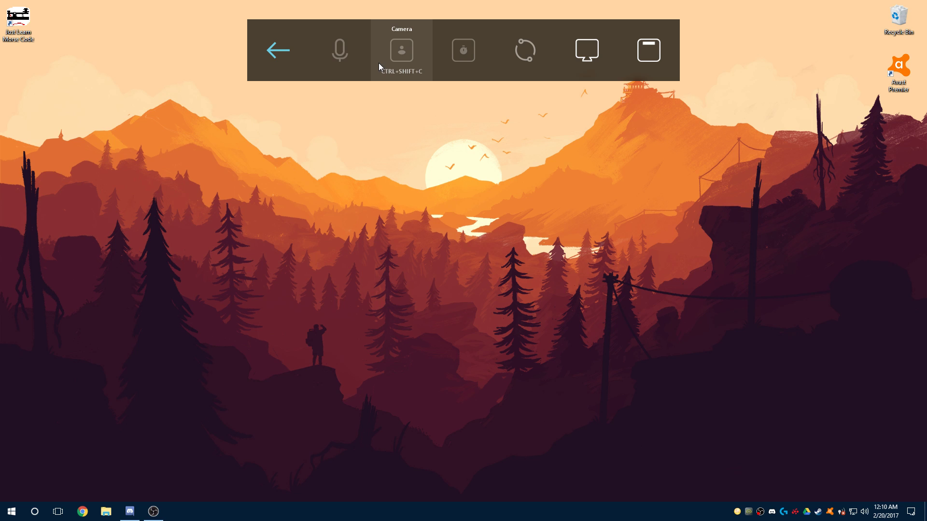
left_click(346, 60)
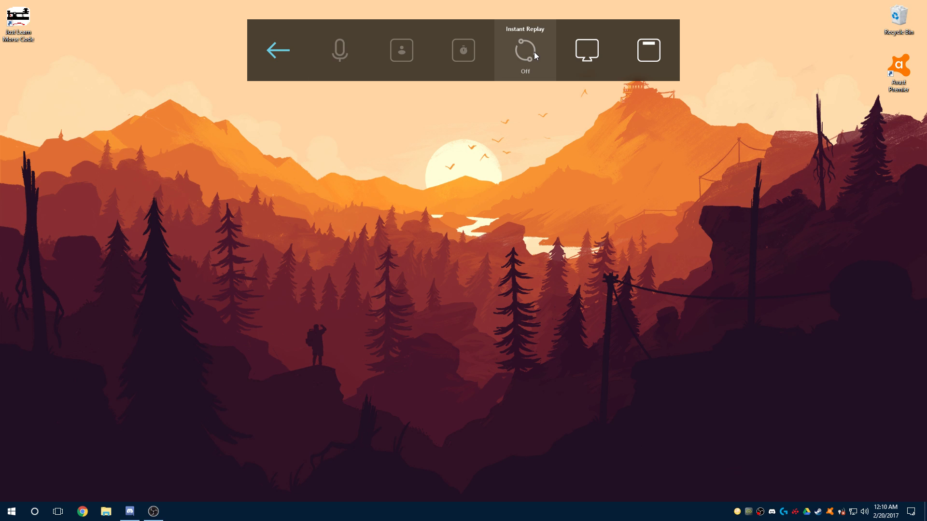
left_click(589, 59)
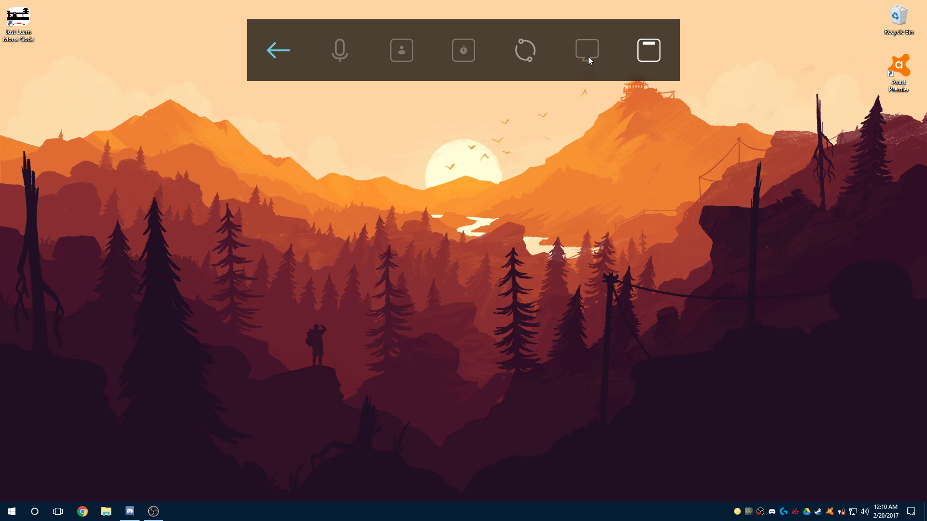
Cycle the ReLive toolbar through its placements on the desktop until it is back at the start, and close it
left_click(647, 58)
left_click(650, 290)
left_click(647, 473)
left_click(290, 48)
left_click(207, 144)
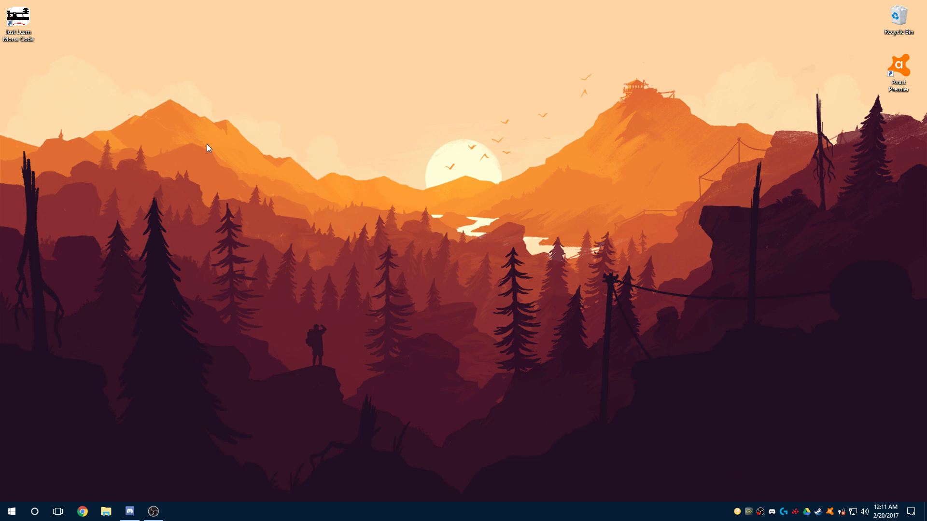